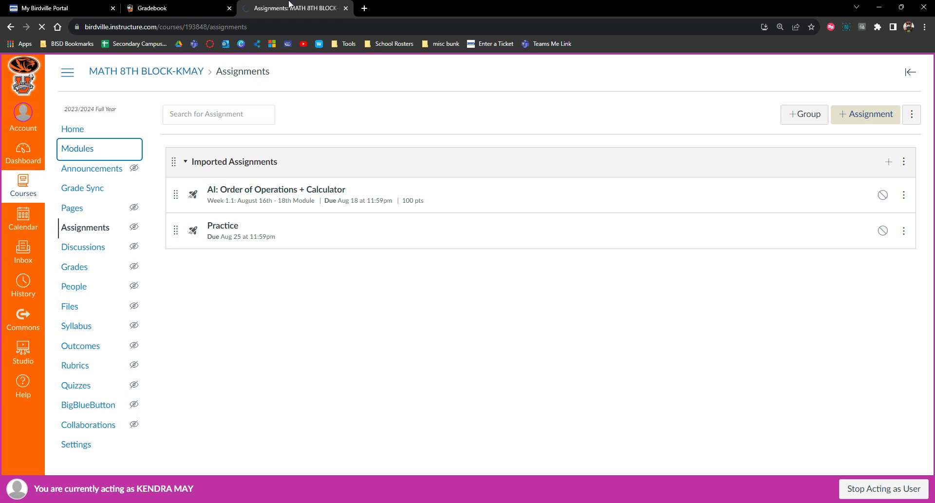
Step: Add a new assignment named "Demo Assignment" to the "Week 1.1: August 16th - 18th" module
left_click(877, 175)
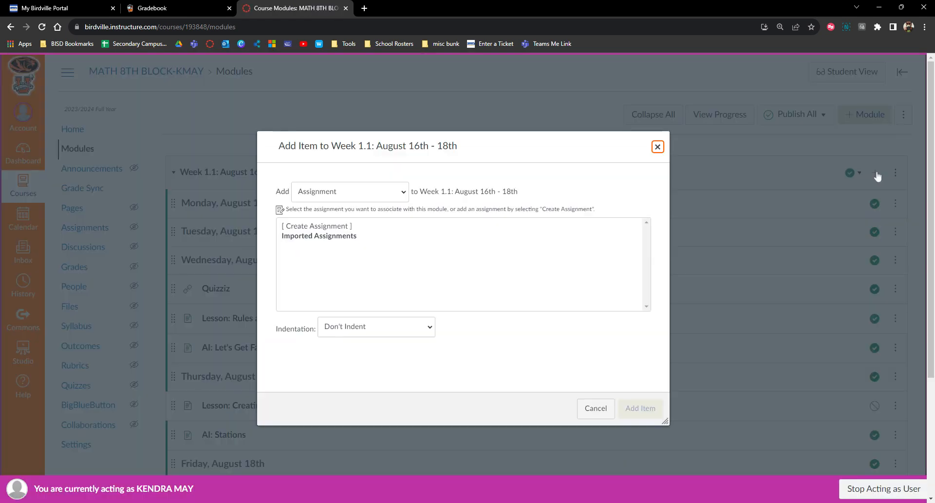
left_click(315, 226)
left_click(346, 328)
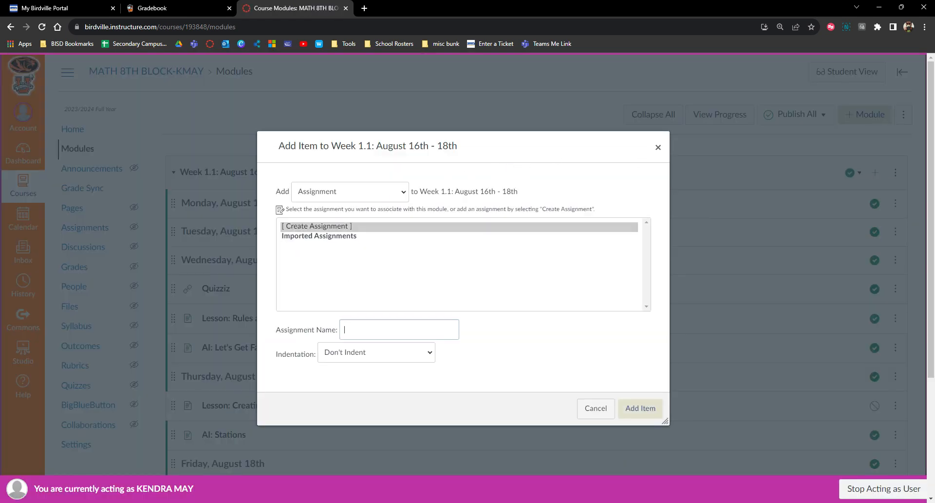
type("Demo Assignment")
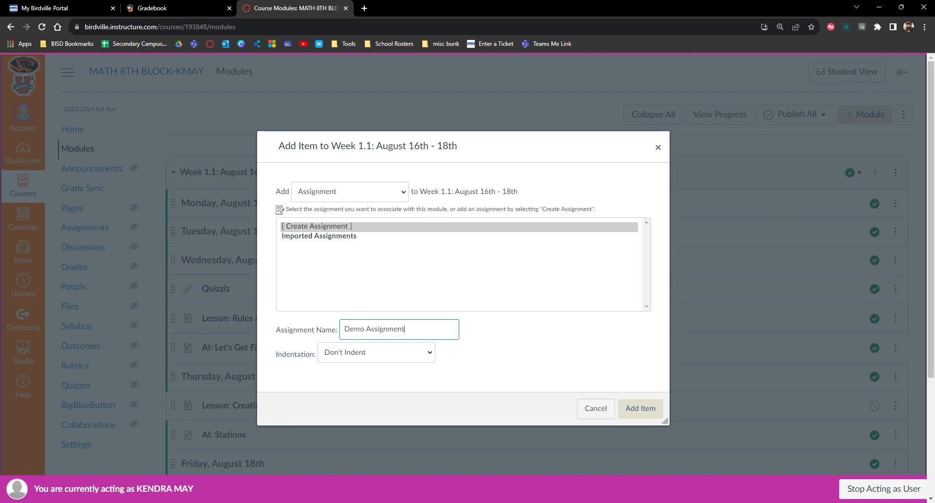
left_click(633, 408)
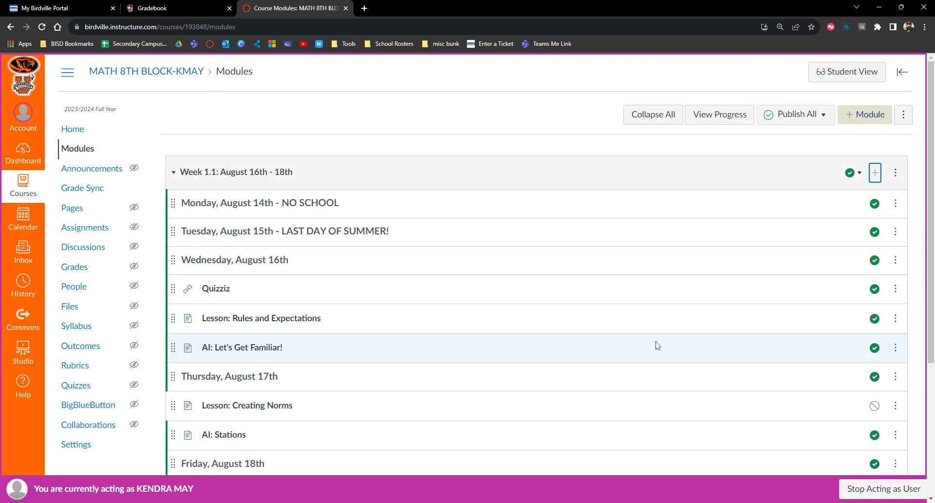
Step: Open Demo Assignment for editing and enter "This is where instructions go" as its description
scroll(393, 334, "down", 4)
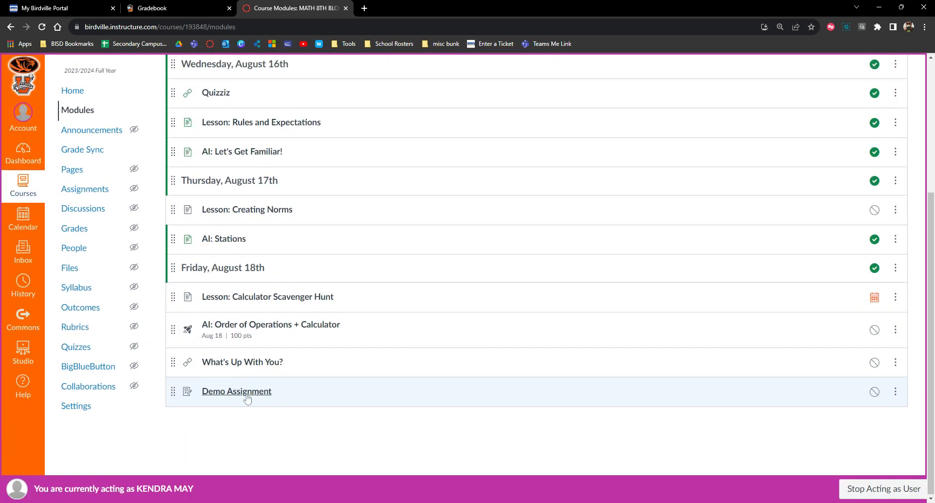
left_click(227, 392)
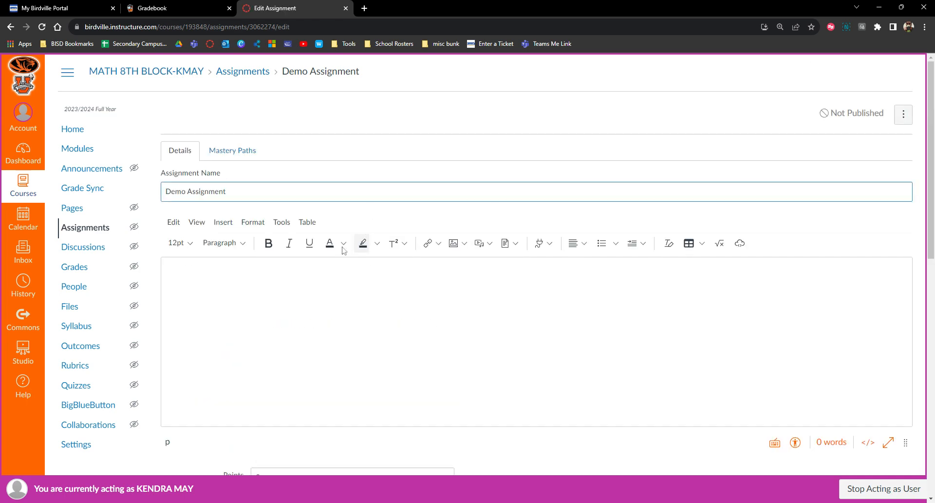
left_click(168, 276)
type("Thi")
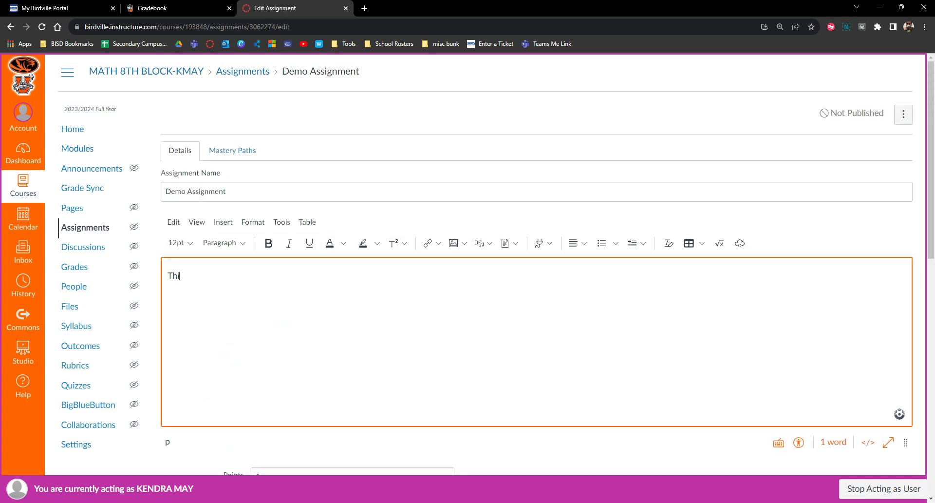
type("s is w")
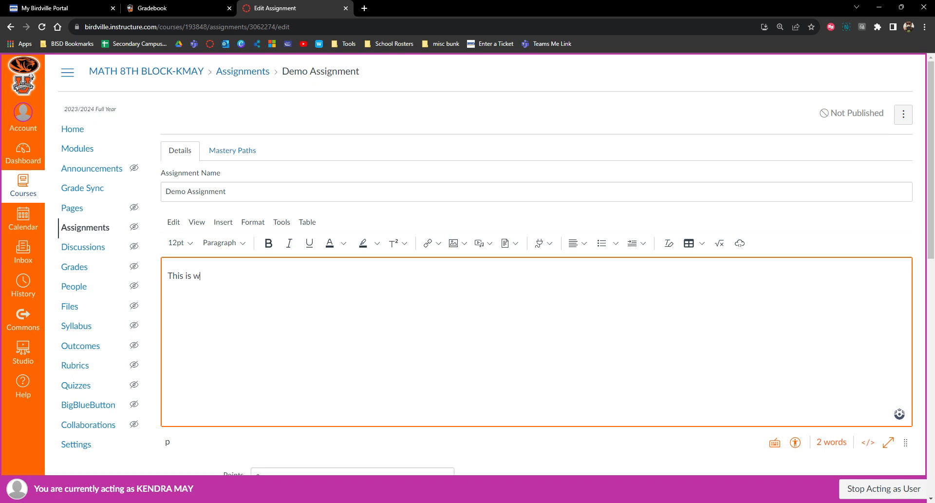
type("here instruction")
Step: Set the assignment's points to 100
scroll(485, 266, "down", 4)
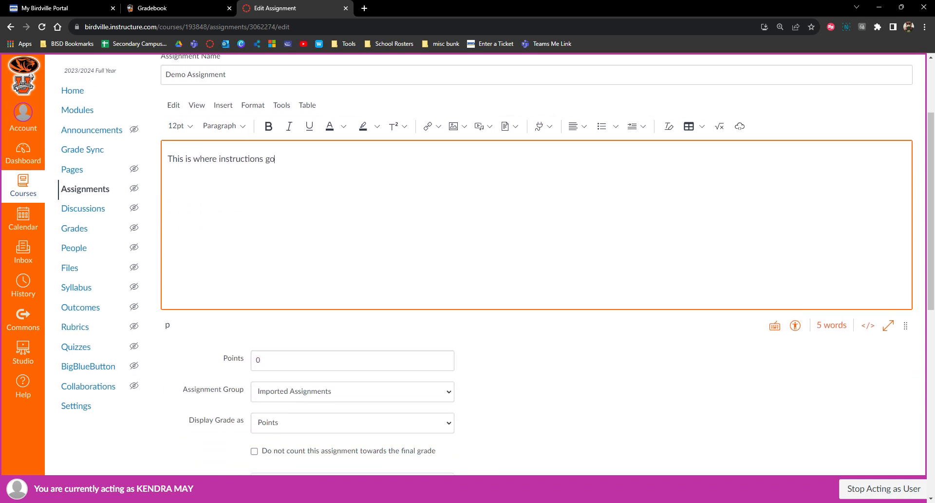
left_click(260, 263)
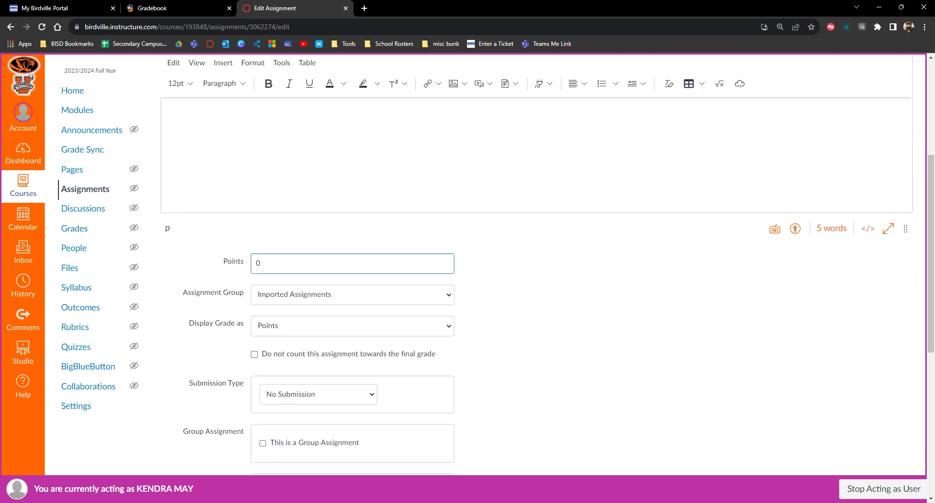
left_click(234, 263)
Step: Create a new assignment group named "Daily" from the assignment's group setting
left_click(300, 297)
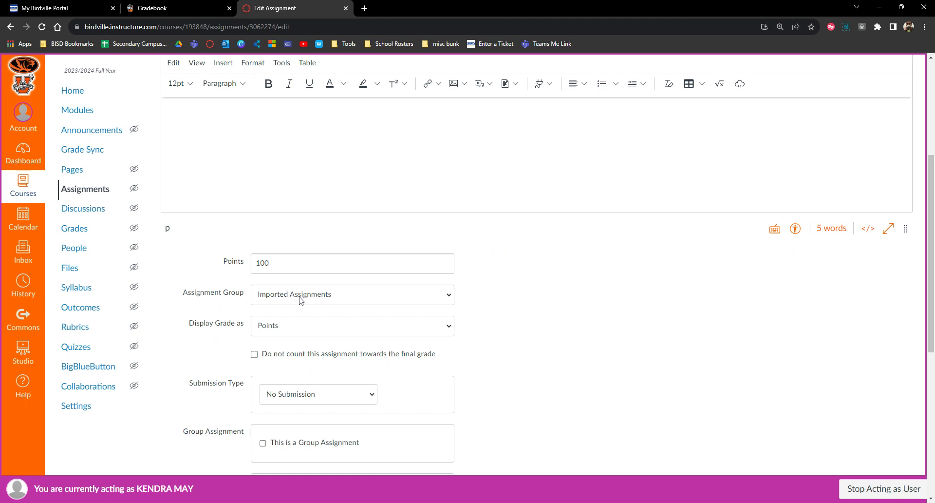
left_click(327, 306)
left_click(452, 275)
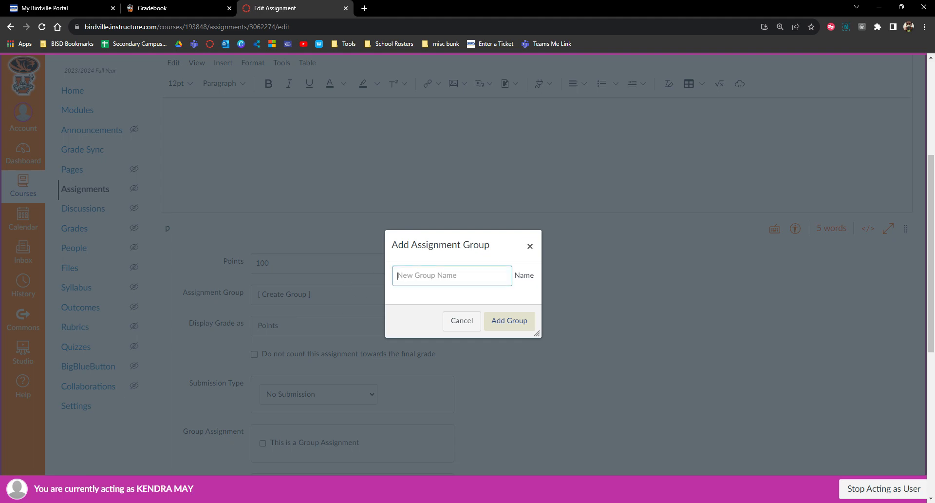
type("Daily")
left_click(508, 320)
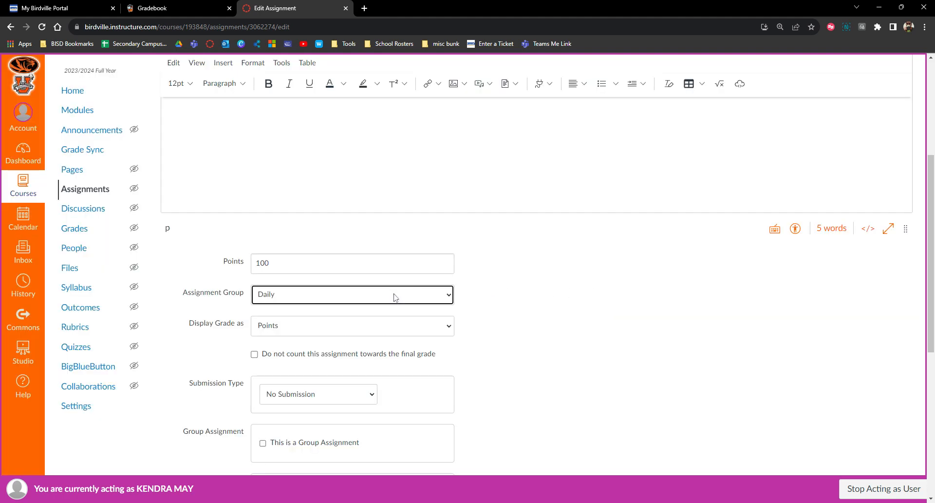
Step: Create another assignment group named "Test"
left_click(355, 305)
left_click(451, 276)
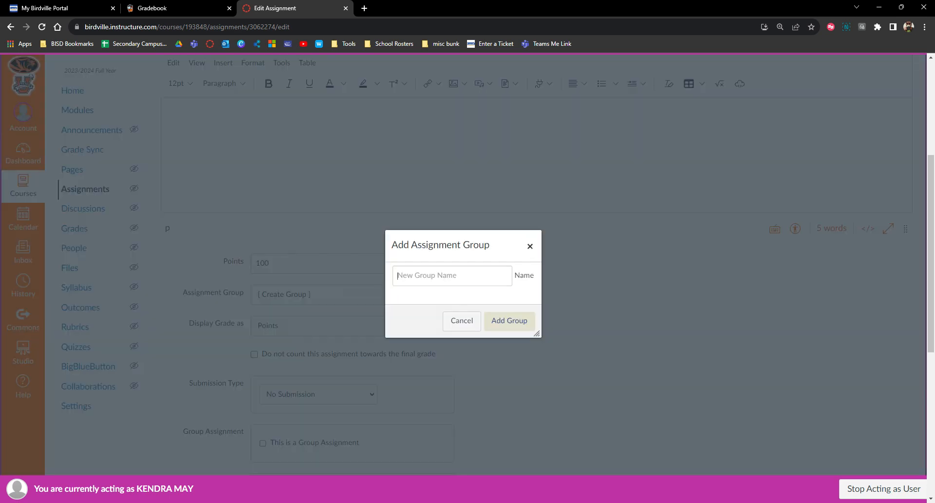
type("Test")
left_click(516, 322)
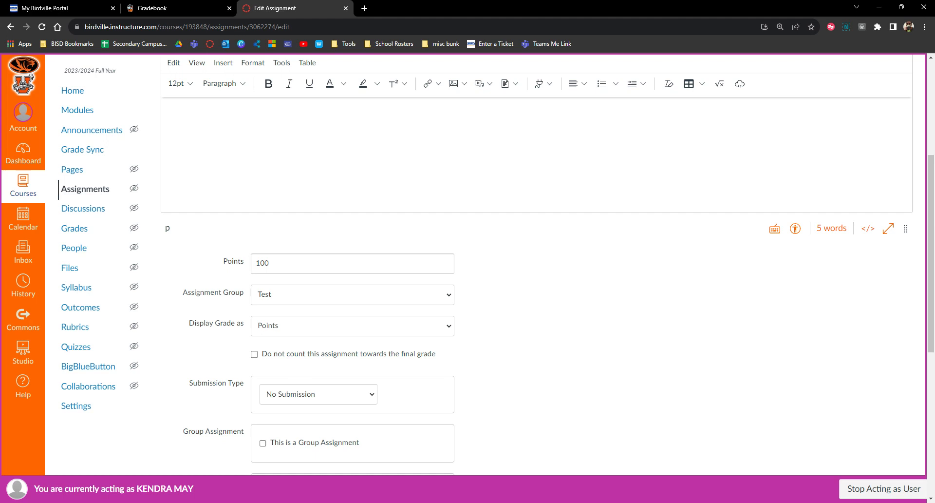
Step: Place the assignment in the Daily group and include its grades when syncing to Focus
left_click(292, 312)
left_click(646, 281)
scroll(553, 275, "down", 3)
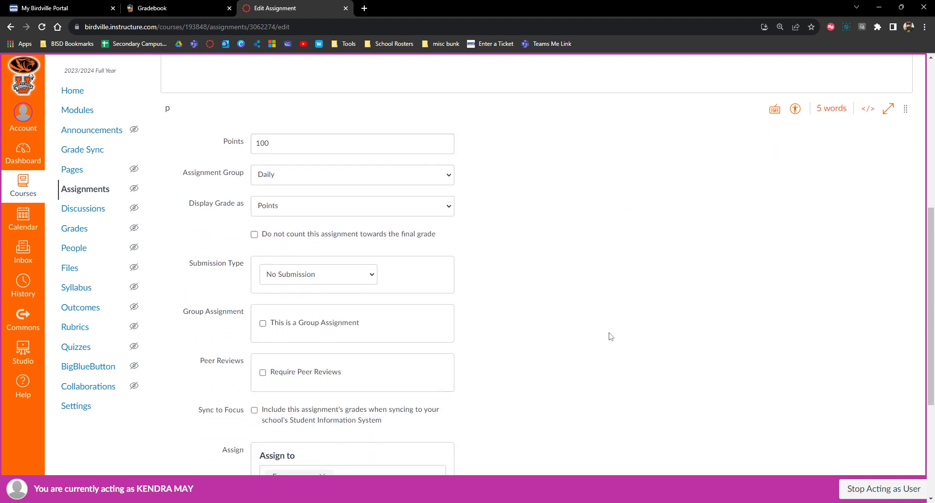
scroll(361, 334, "down", 2)
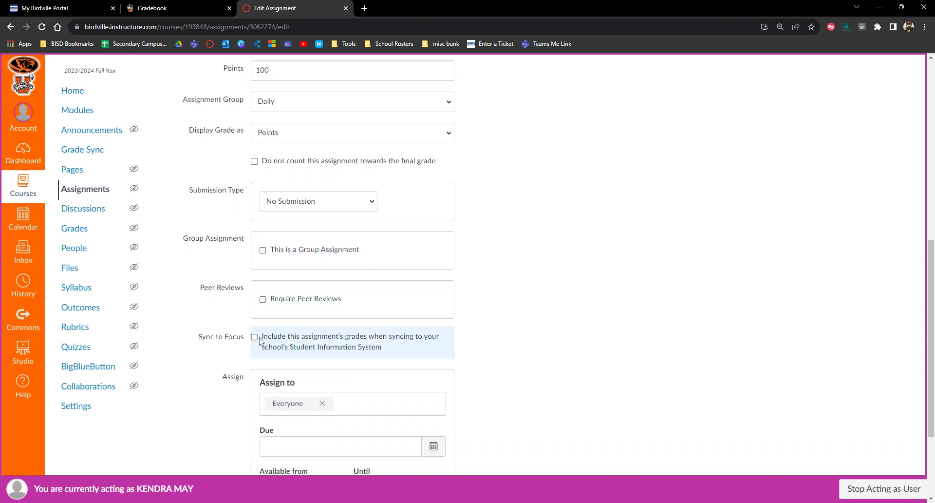
left_click(255, 338)
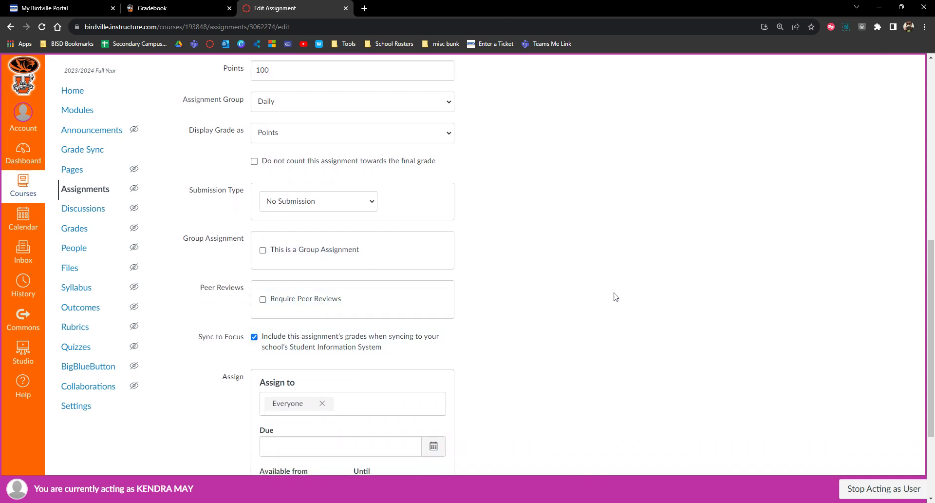
Step: Set the due date to August 18, 2023 for everyone, then save and publish the assignment
scroll(617, 295, "down", 2)
scroll(617, 295, "down", 1)
left_click(433, 317)
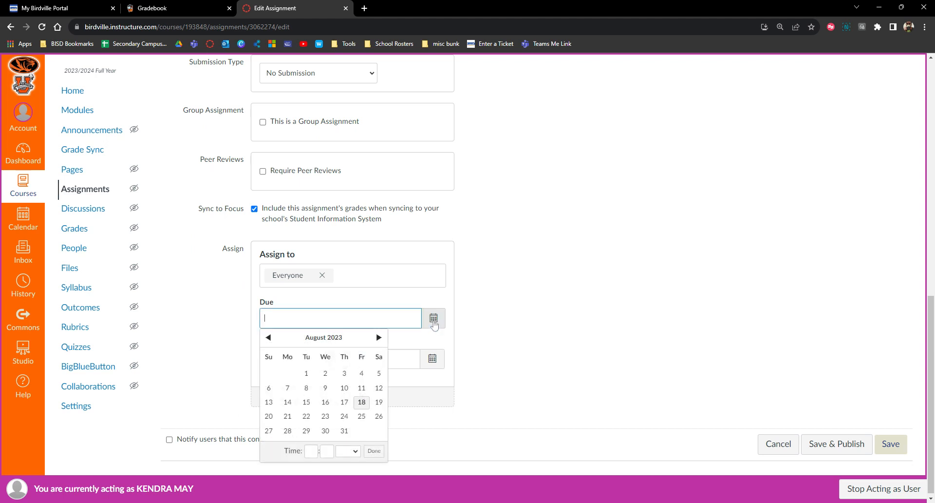
left_click(361, 402)
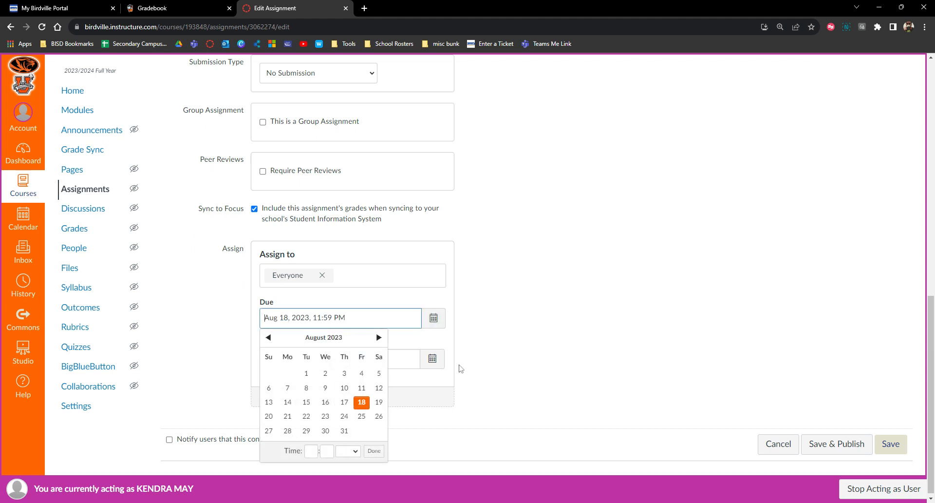
left_click(591, 291)
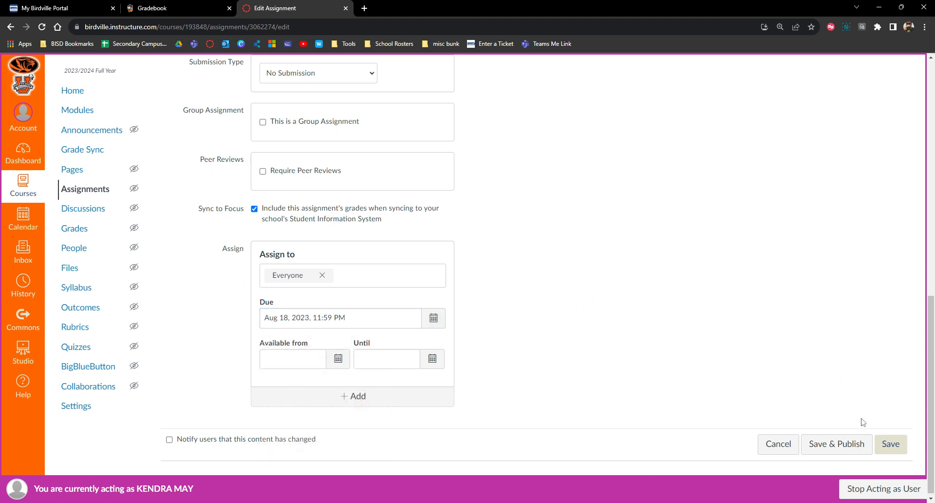
left_click(890, 444)
left_click(853, 451)
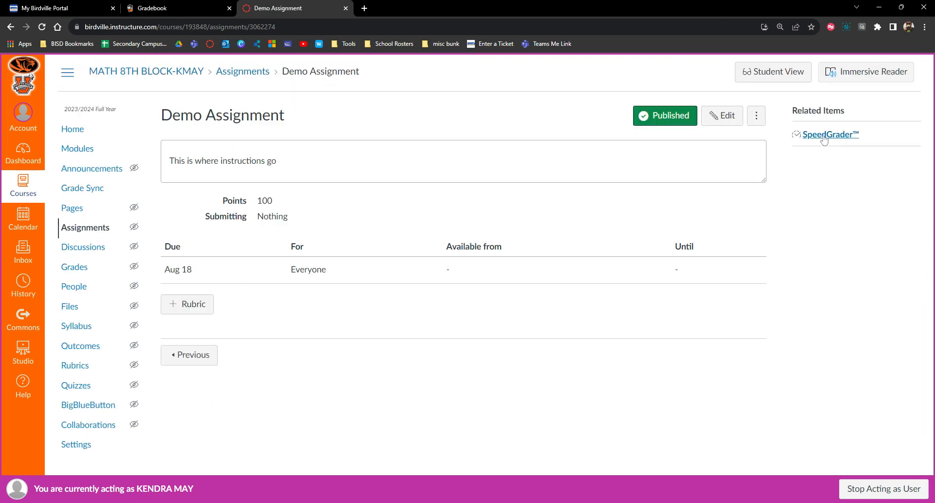
Step: Grade the first four students on Demo Assignment in SpeedGrader with scores of 100, 100, 95 and 100
left_click(823, 138)
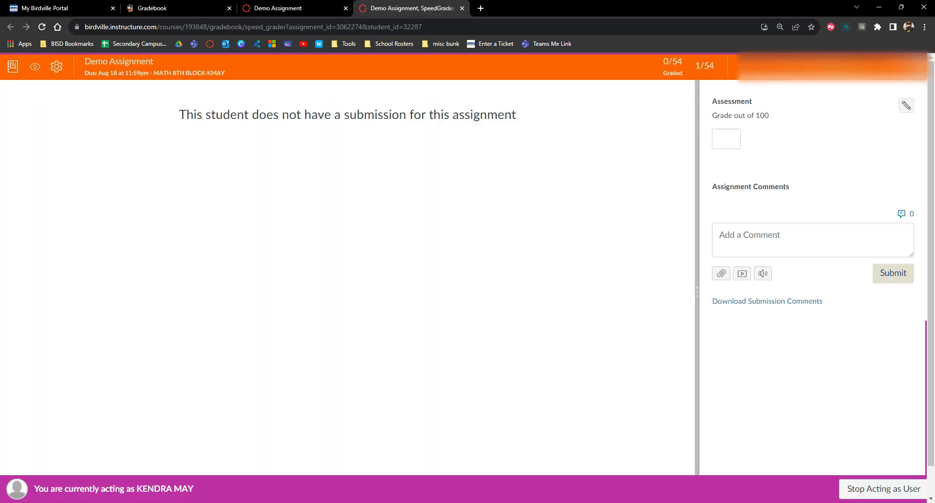
left_click(726, 139)
type("100")
key("Return")
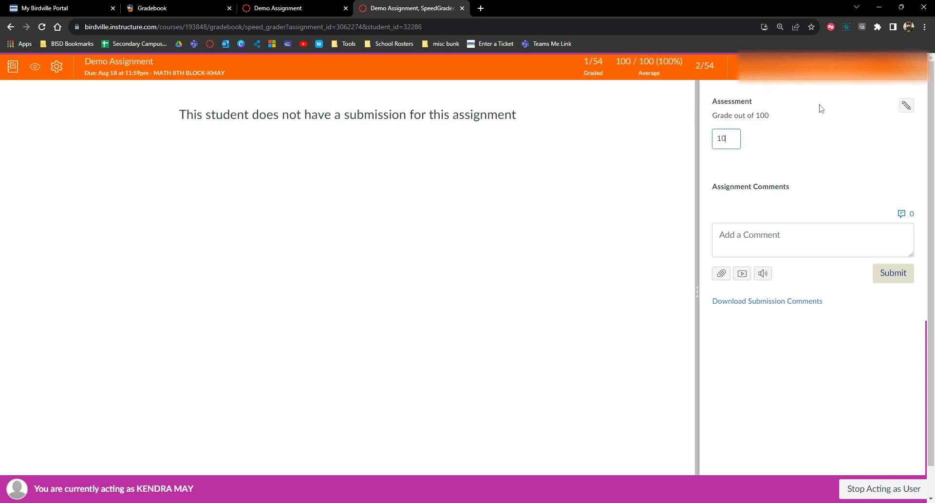
type("100")
key("Return")
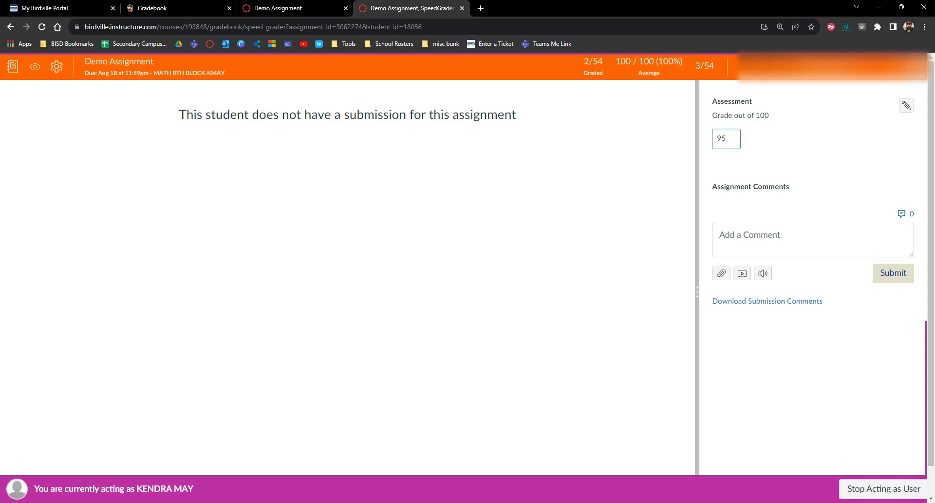
key("Return")
type("100")
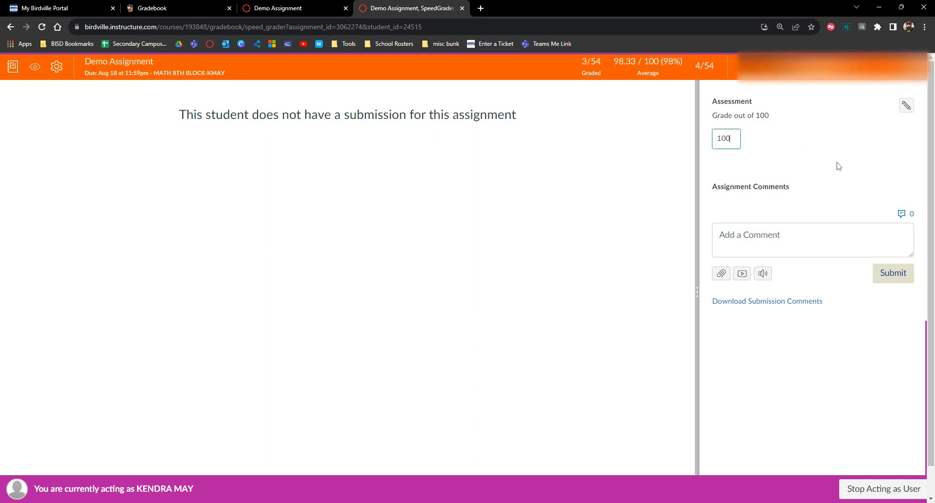
left_click(840, 164)
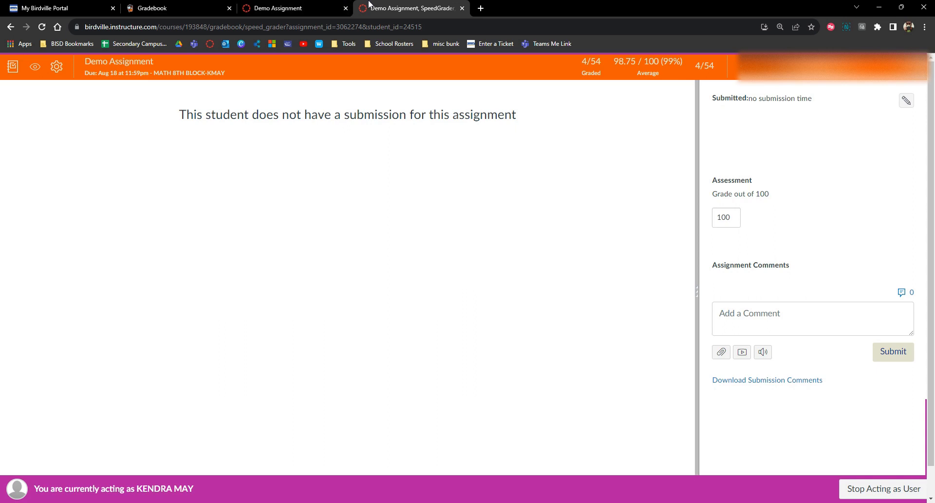
Step: Go to the course gradebook and post the Demo Assignment grades to the SIS
left_click(334, 7)
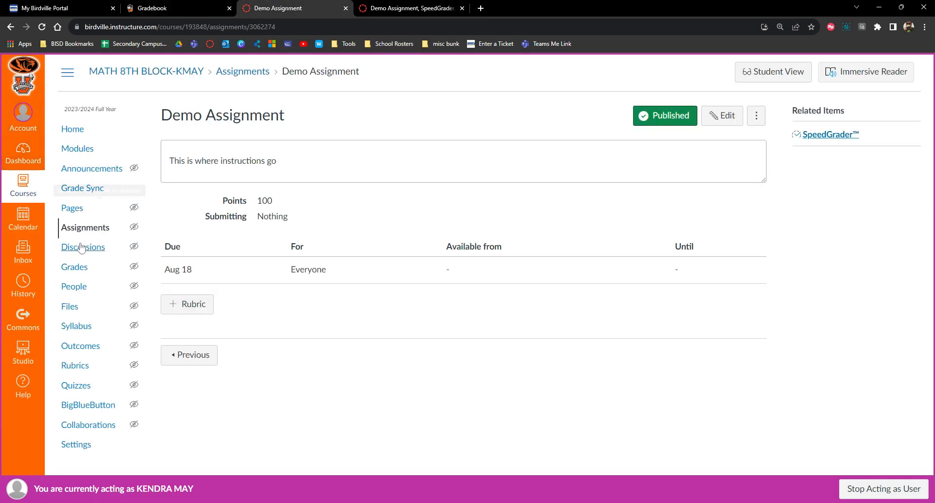
left_click(78, 268)
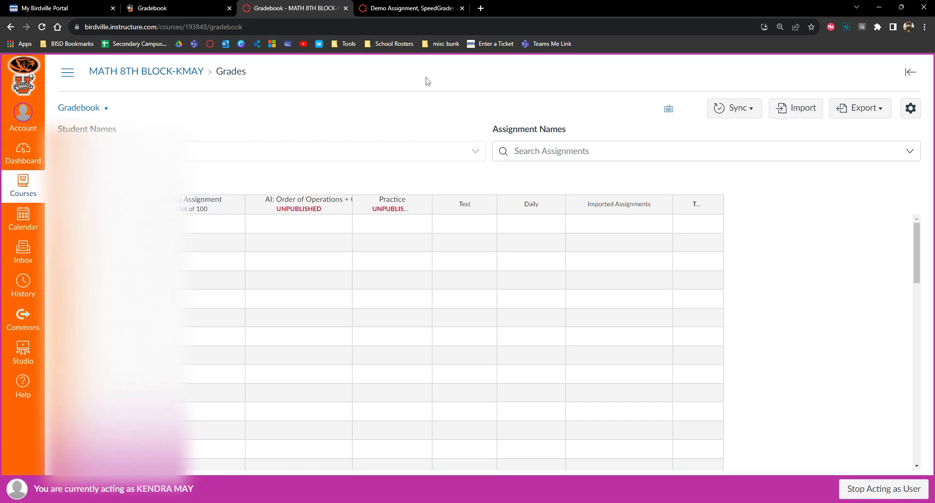
left_click(320, 150)
left_click(392, 101)
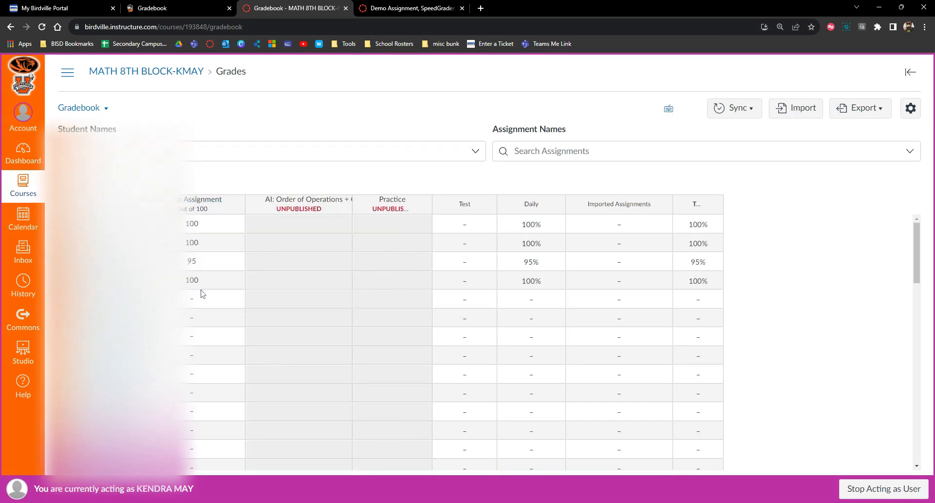
left_click(737, 109)
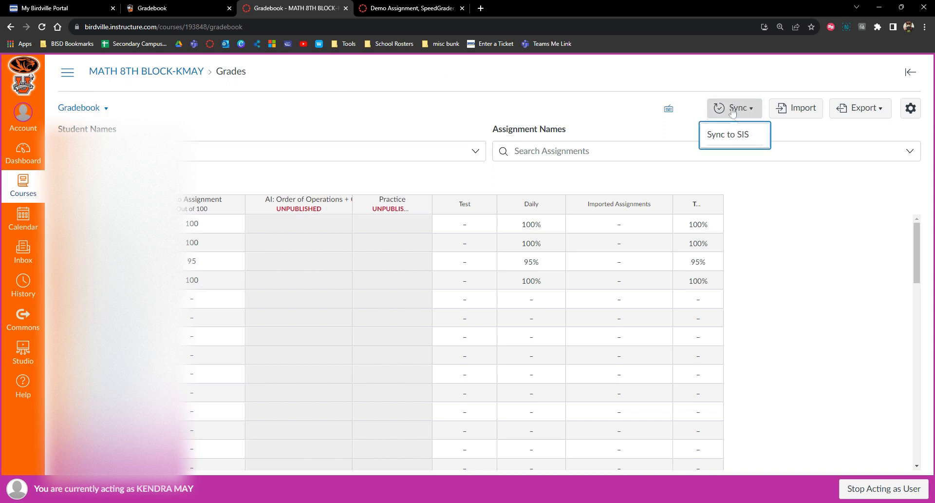
left_click(725, 141)
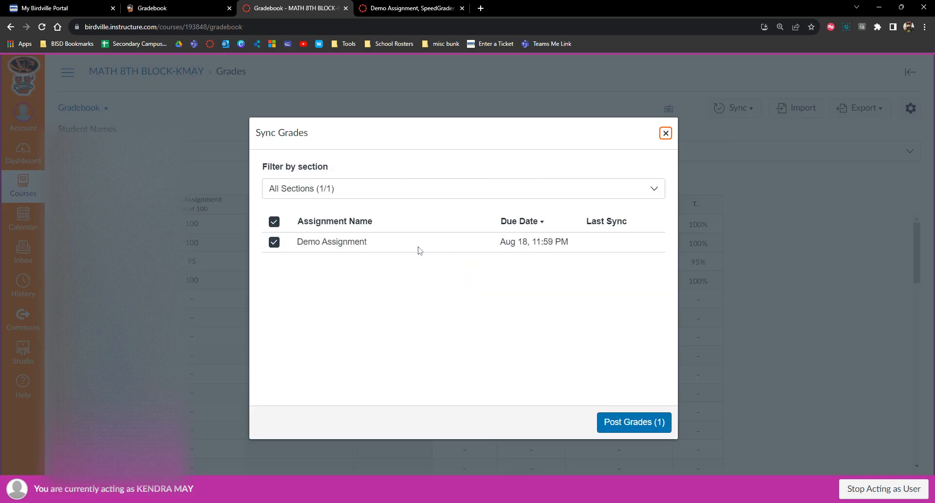
left_click(623, 424)
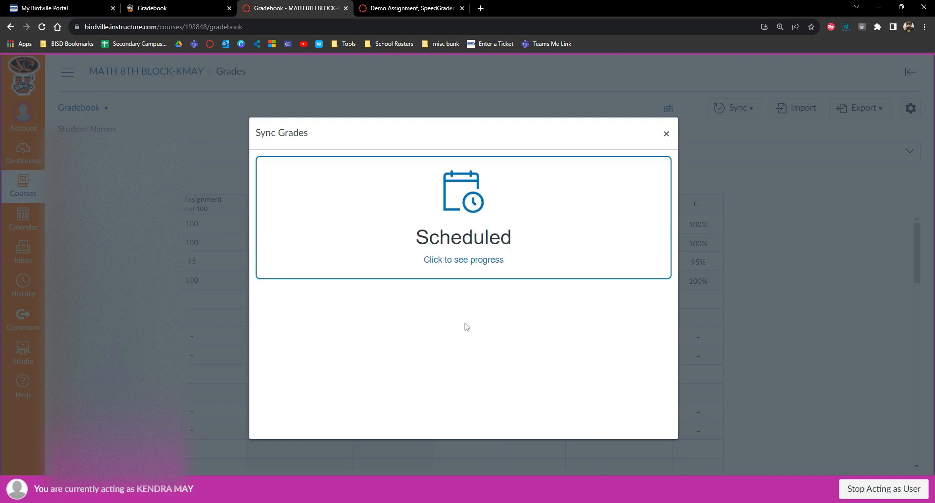
Step: Open the grade sync history and reload it to check the progress of the newest grade passback
left_click(452, 233)
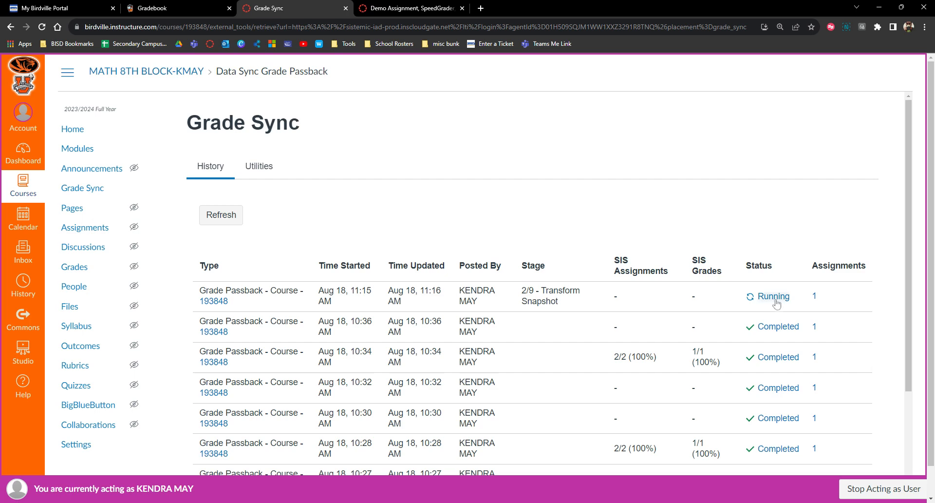
left_click(43, 28)
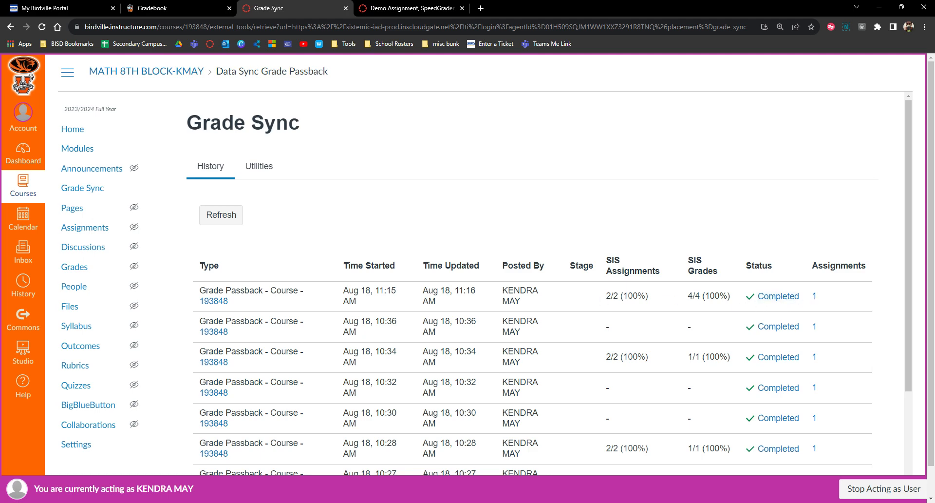
Step: Switch to the reloaded Focus gradebook and check the Demo Assignment grades in sections 04 - 008 and 06 - 004 of MATH 8TH BLOCK
left_click(168, 5)
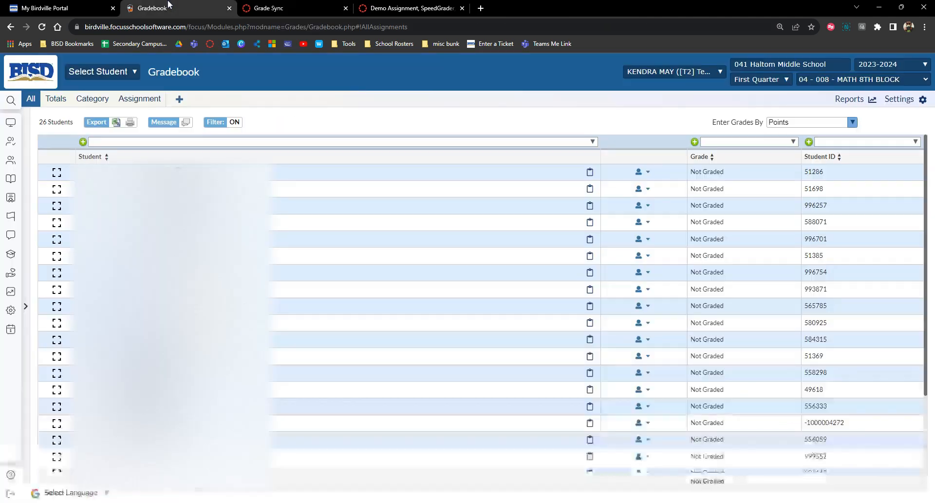
left_click(42, 28)
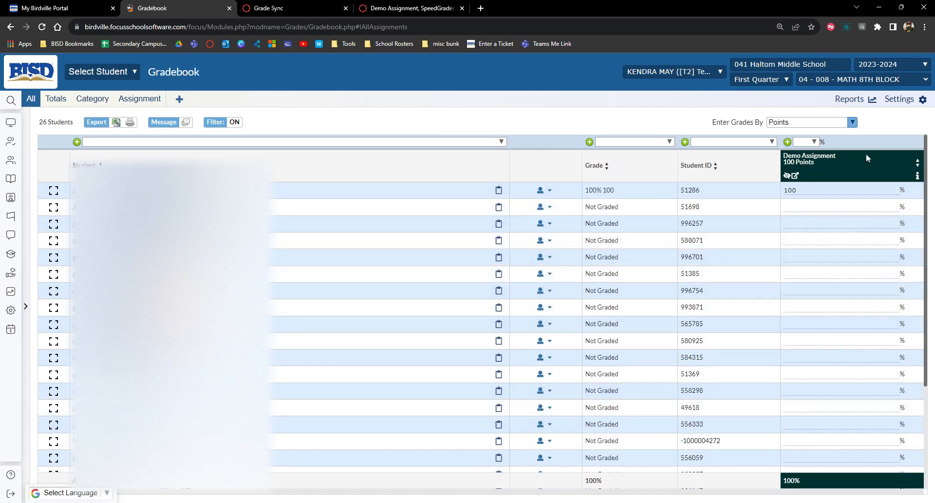
left_click(858, 86)
left_click(881, 197)
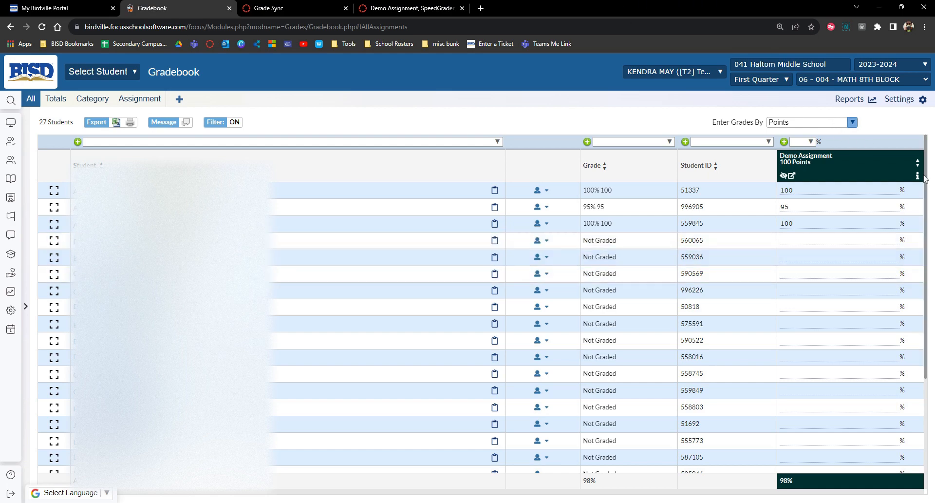
left_click(920, 178)
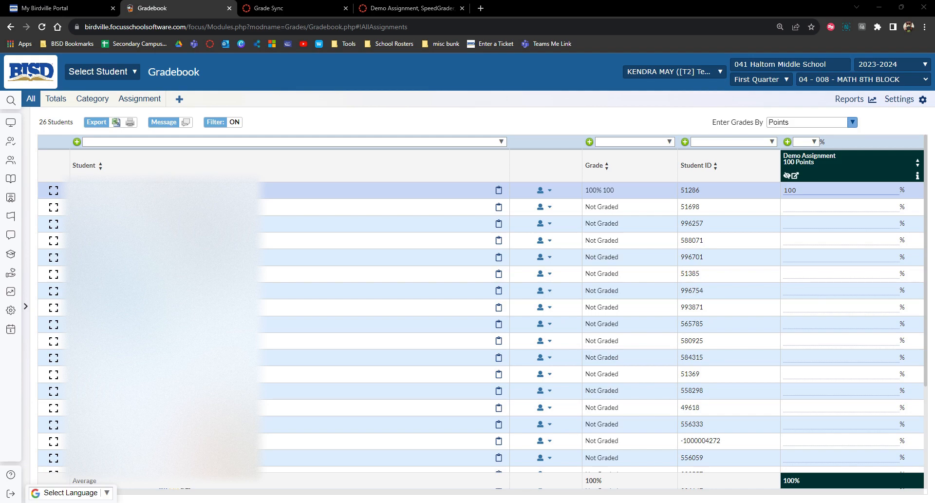
Step: Set the first student's Demo Assignment score to 95 in section 04 - 008 - MATH 8TH BLOCK, then reopen that score for editing
left_click(790, 190)
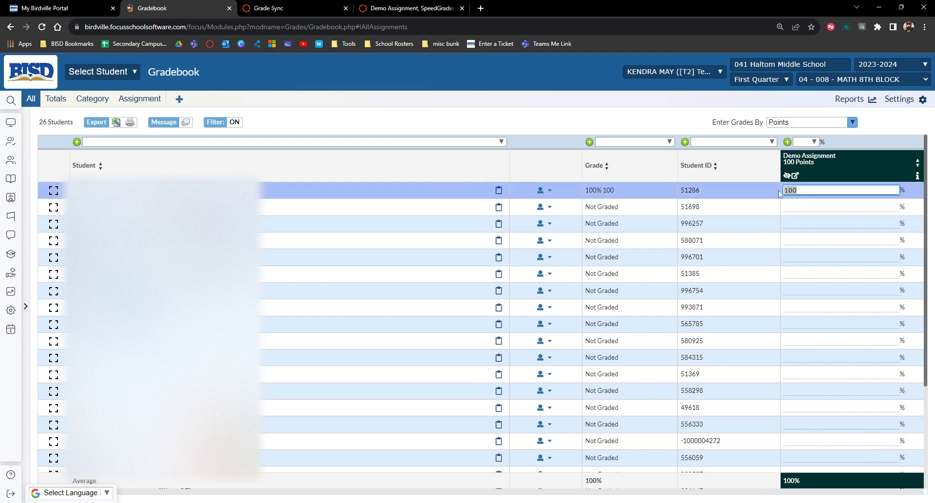
type("95")
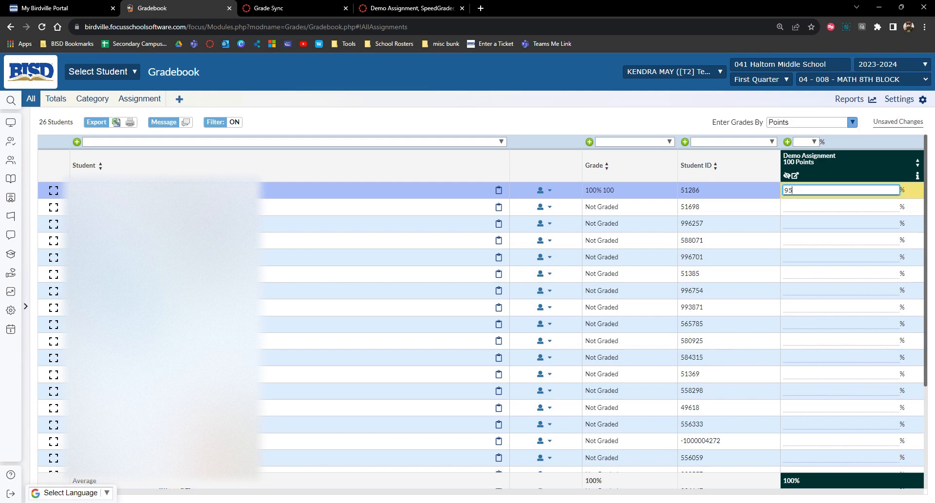
key("Return")
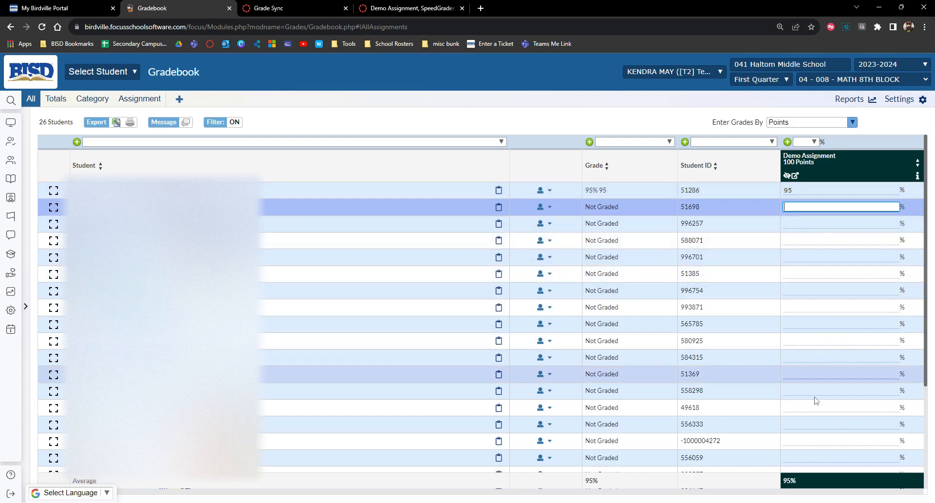
left_click(783, 191)
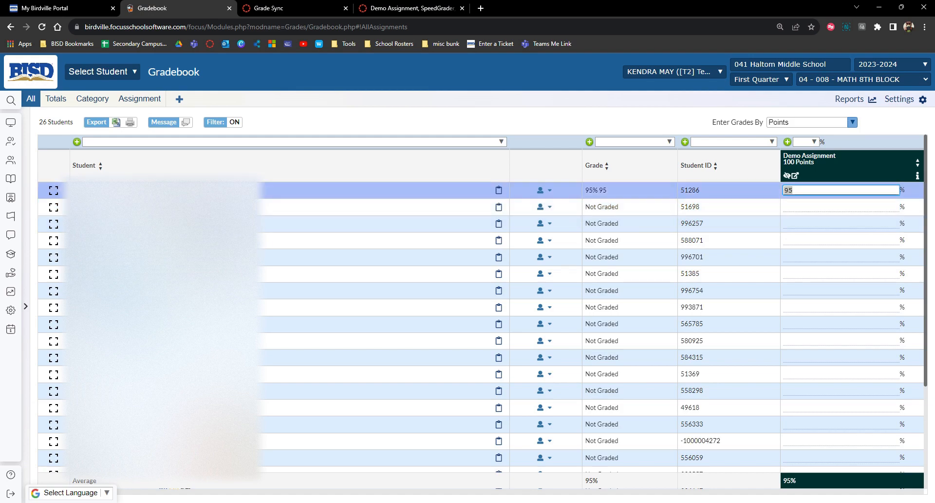
left_click(793, 190)
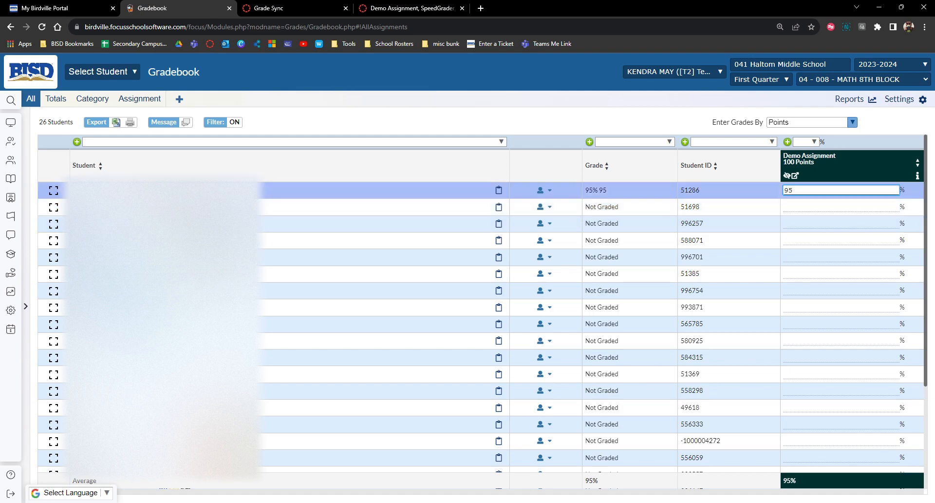